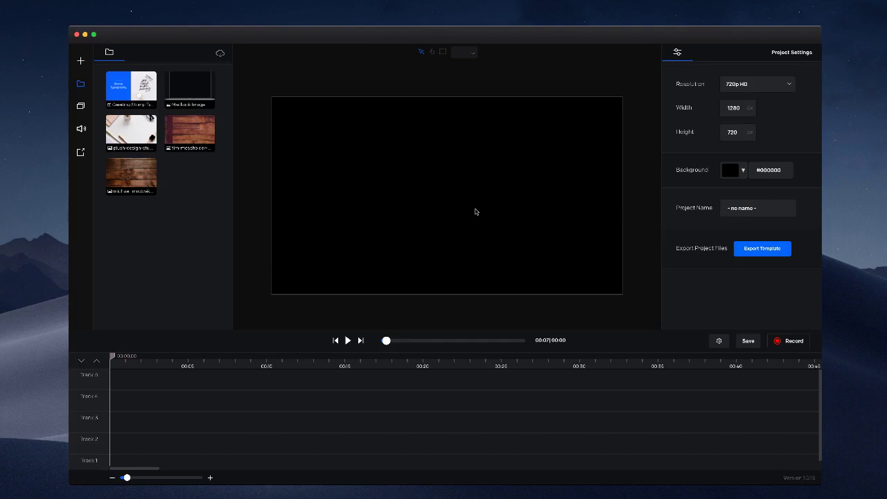
- Place the stomp typography video at the start of Track 5 and move the playhead to about 7 seconds
drag(136, 93, 126, 378)
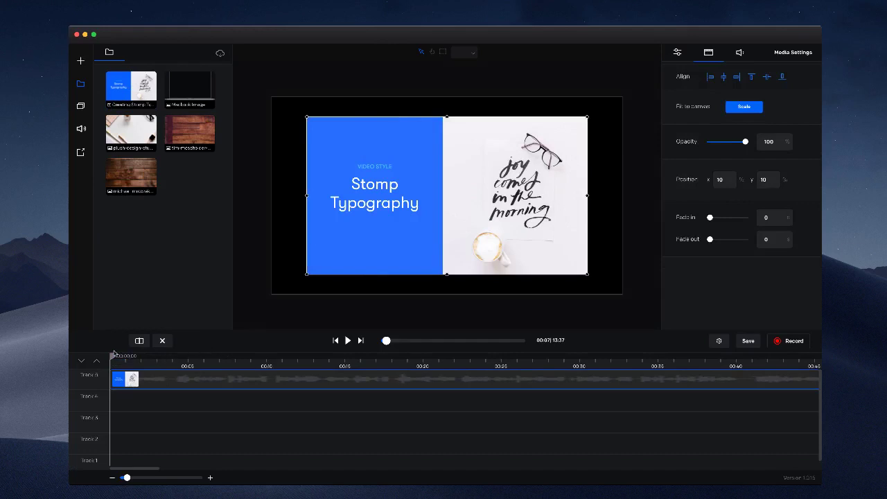
drag(111, 356, 235, 365)
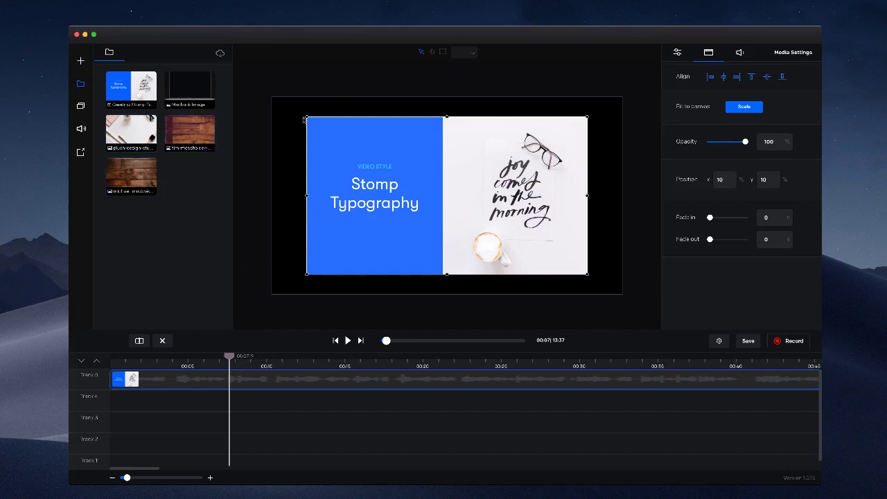
- Add the brown wood image to Track 3 from the start to about 44 seconds and enlarge it beyond the canvas as a background
drag(134, 162, 142, 426)
drag(254, 423, 142, 424)
drag(264, 419, 802, 421)
drag(554, 278, 569, 248)
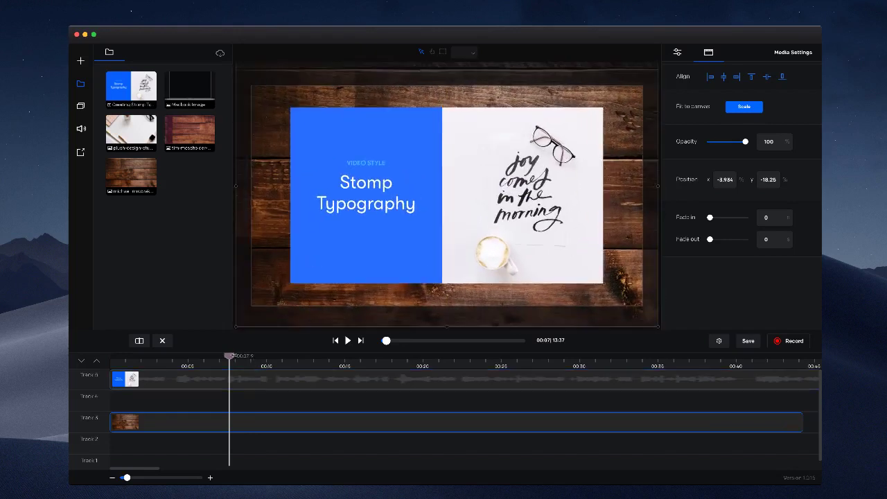
- Preview the video over the wood background from about 13 seconds
drag(229, 356, 313, 356)
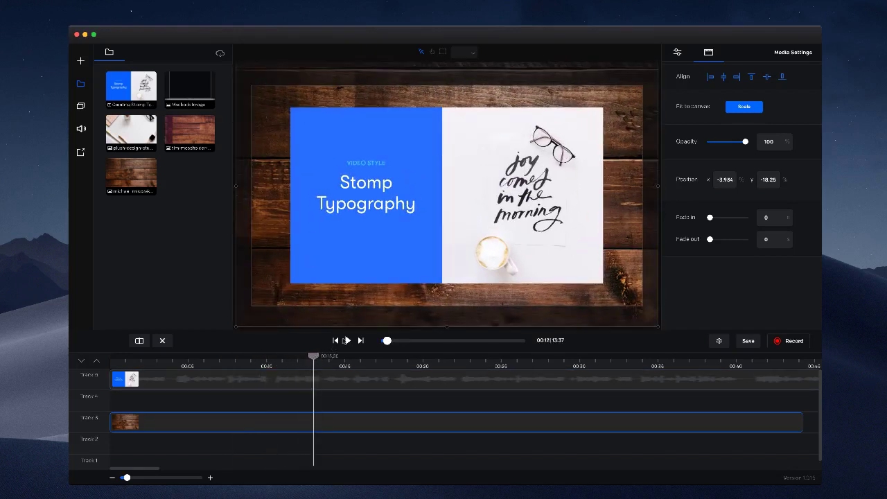
click(347, 340)
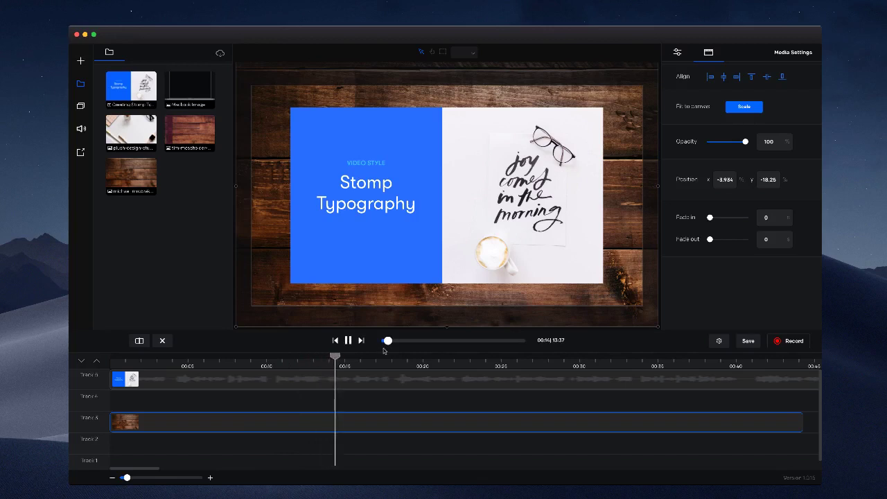
click(348, 340)
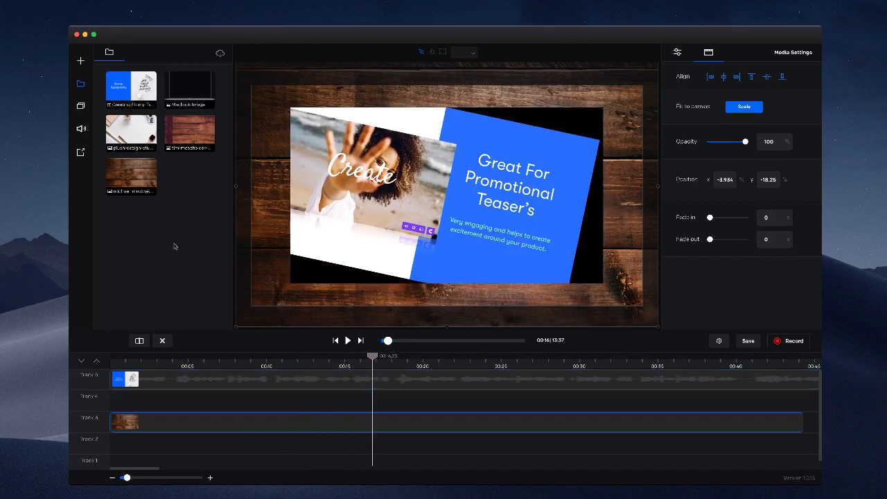
- Add a white shape slightly larger than the video on Track 4 beneath it, running from the start to about 42 seconds
click(80, 105)
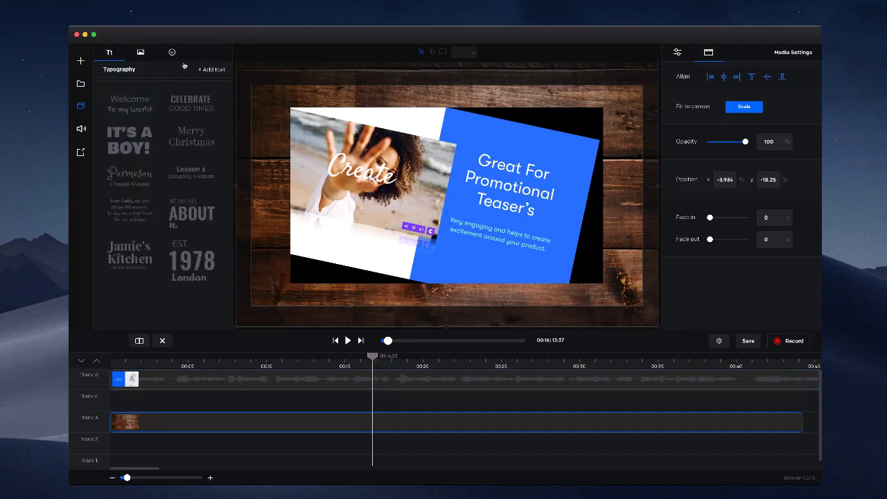
click(141, 52)
click(201, 70)
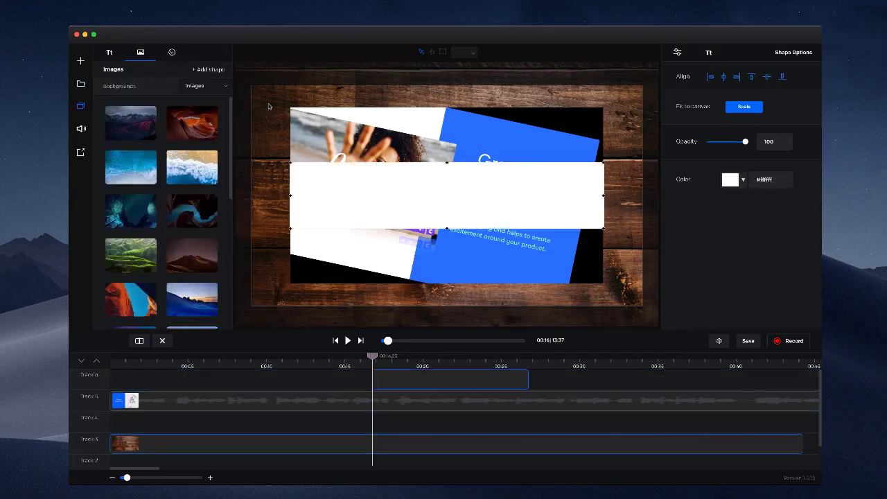
drag(345, 189, 337, 128)
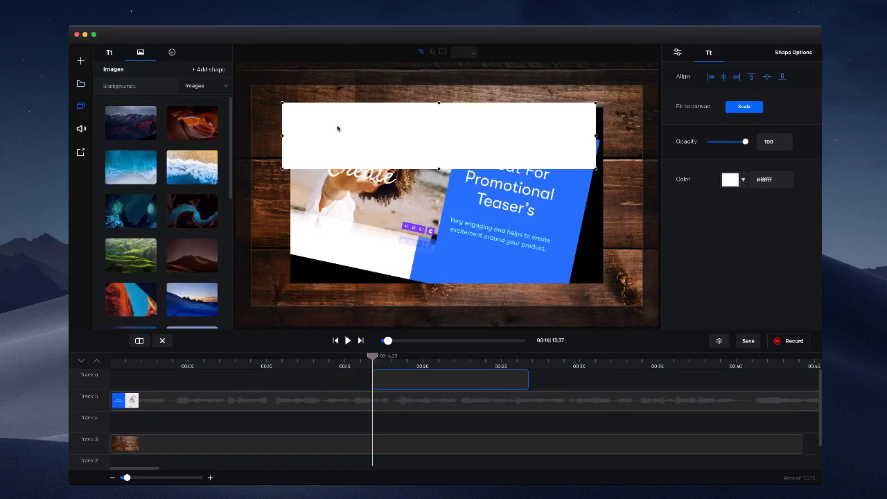
drag(595, 168, 607, 286)
drag(413, 379, 143, 421)
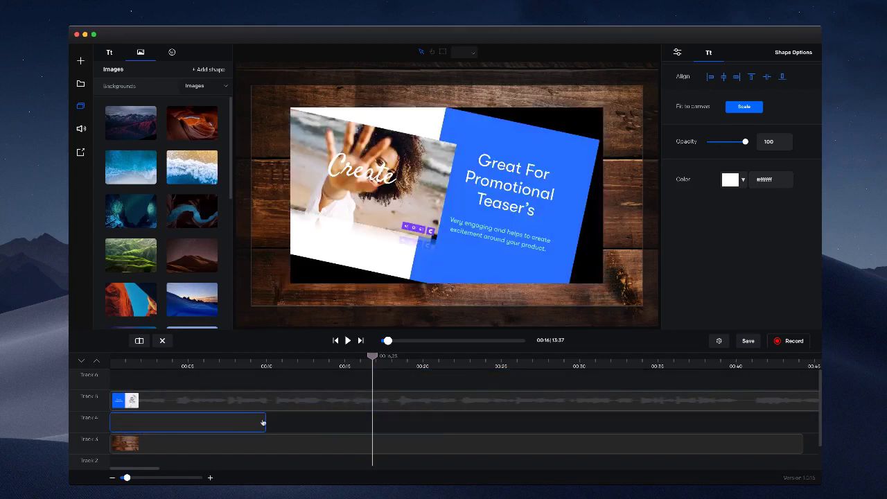
drag(263, 420, 766, 420)
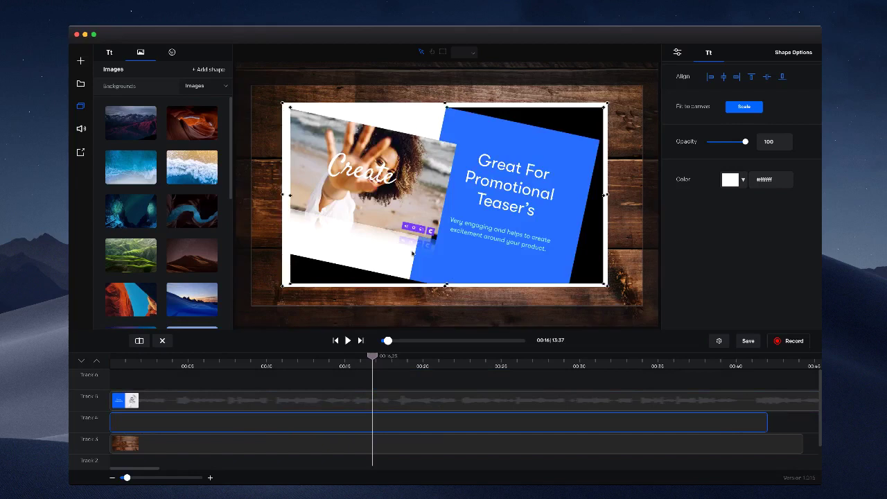
- Pull in the white shape's side and upper edges to form an even border around the video
drag(280, 194, 288, 195)
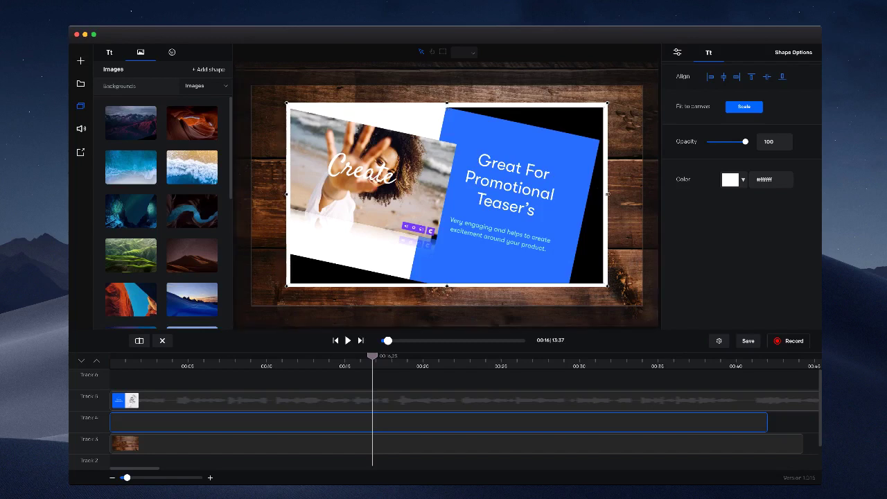
drag(608, 194, 607, 194)
drag(447, 103, 447, 104)
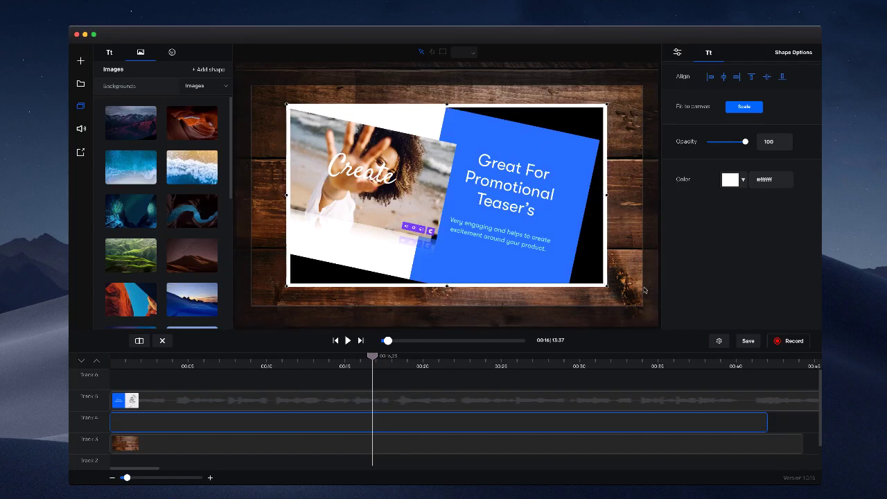
- Change the border shape's color to orange, #ff9200
click(730, 179)
mouse_move(757, 230)
mouse_down()
mouse_move(671, 295)
mouse_move(756, 219)
mouse_up()
click(778, 194)
mouse_move(791, 207)
mouse_down()
mouse_move(790, 227)
mouse_move(790, 201)
mouse_up()
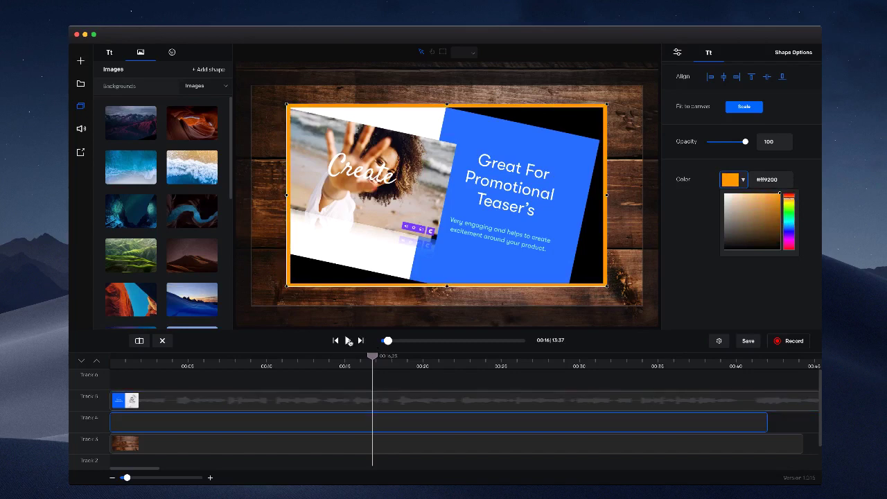
- Preview the video with the orange border up to about 20 seconds
click(348, 340)
click(376, 443)
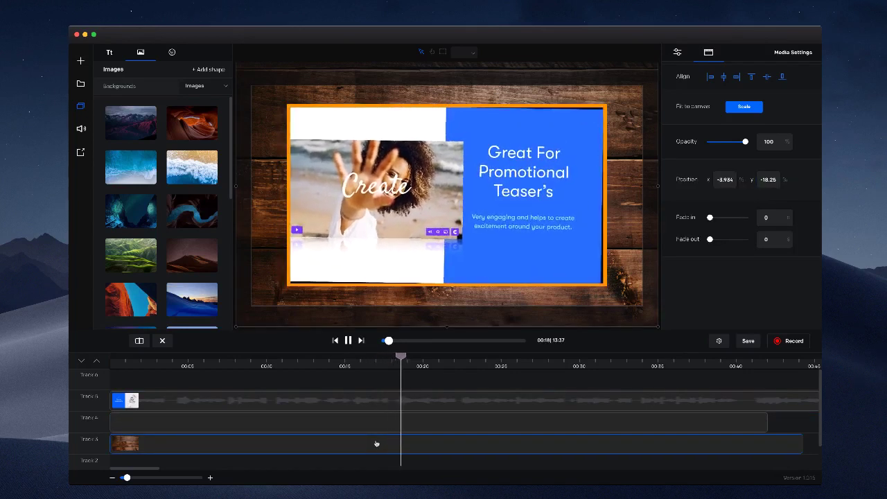
click(348, 341)
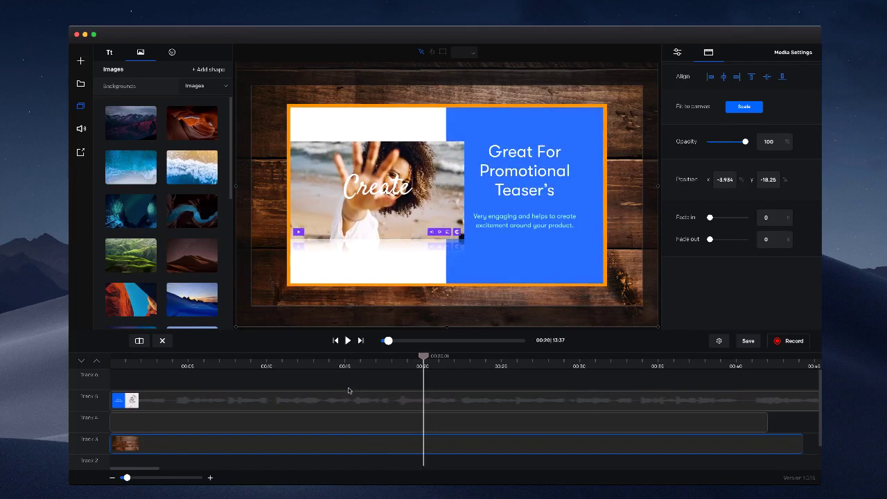
- Reshape the orange border into a bar centred over the video's lower edge, stacking it on Track 5 above the video on Track 4
drag(607, 106, 633, 244)
drag(192, 430, 178, 381)
drag(528, 263, 510, 263)
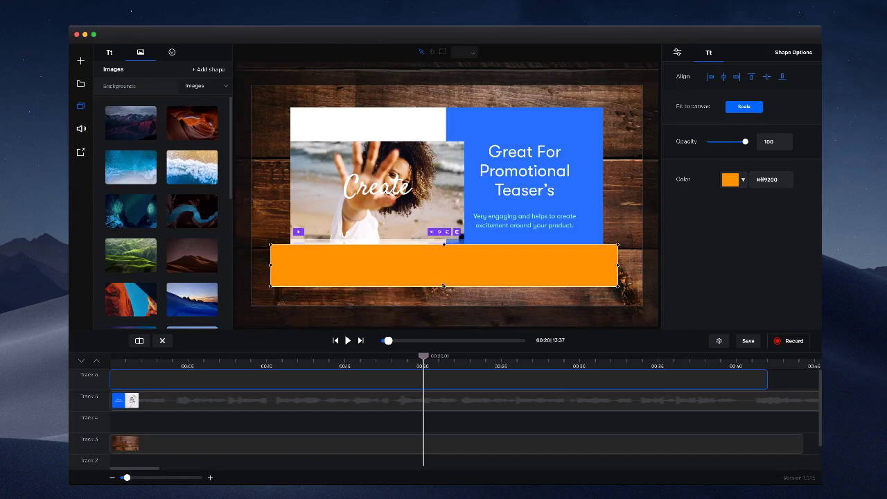
drag(444, 286, 445, 302)
drag(617, 274, 552, 274)
drag(496, 277, 538, 278)
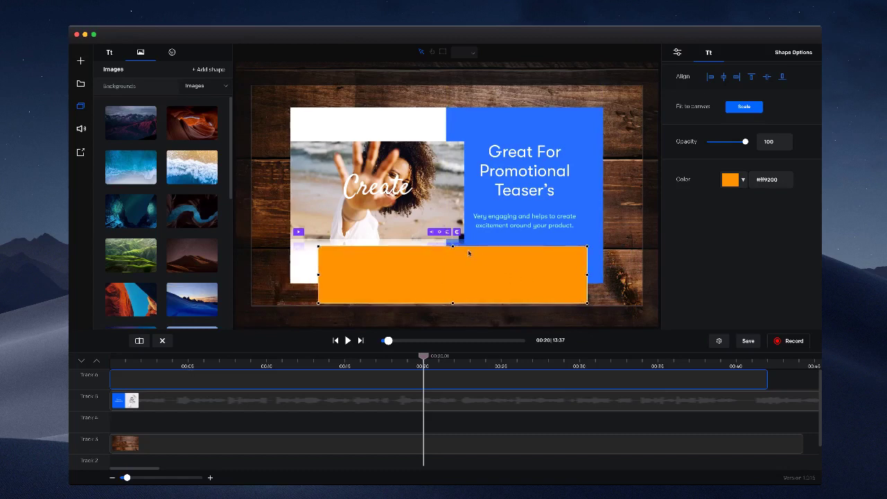
drag(453, 245, 452, 261)
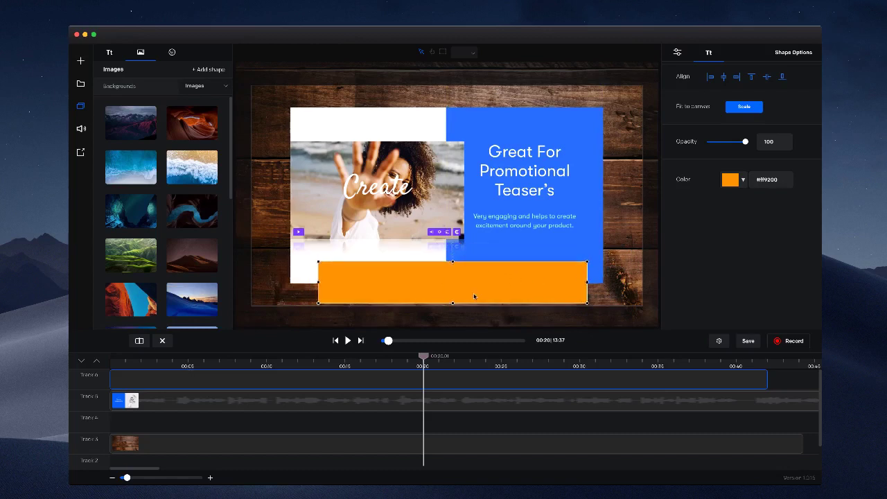
drag(475, 296, 469, 290)
drag(208, 400, 199, 421)
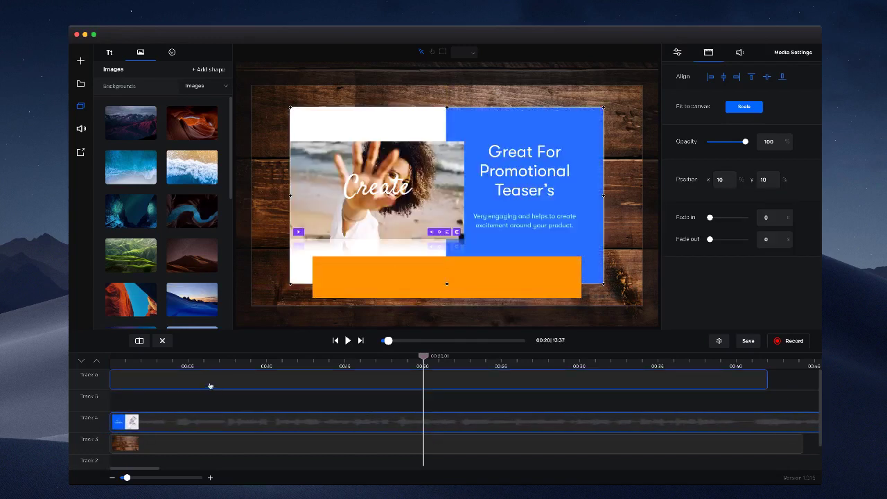
click(213, 408)
- Add the text "Check this out..." over the orange bar and centre it horizontally
click(109, 52)
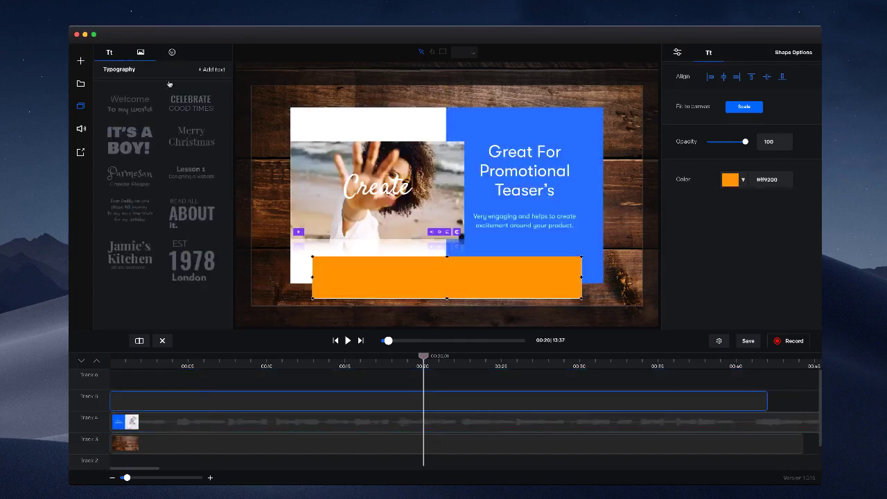
click(211, 70)
drag(486, 198, 483, 275)
double_click(467, 280)
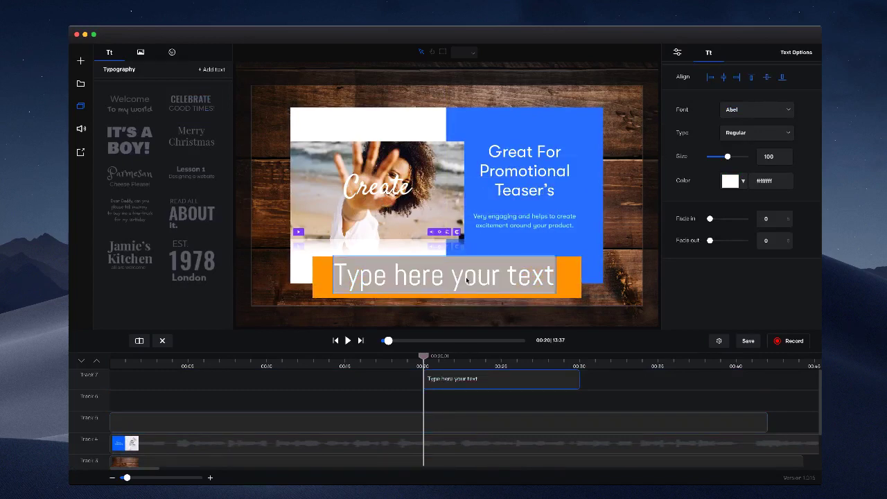
text(Check)
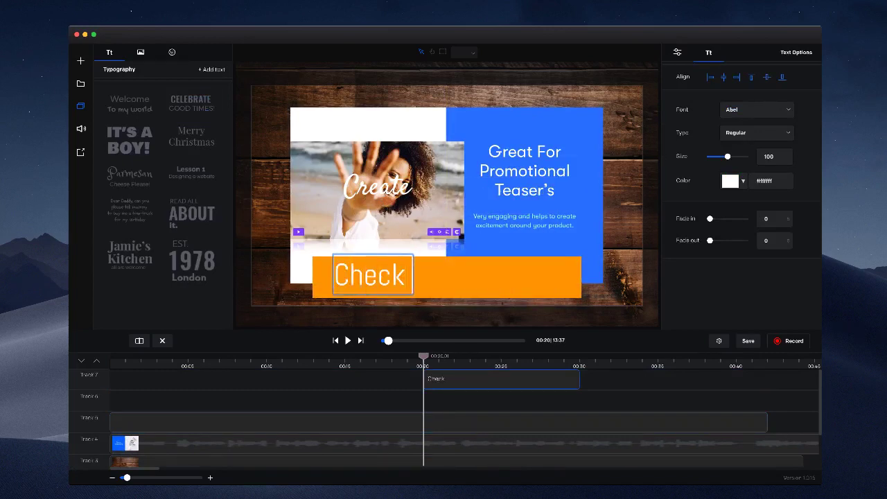
text( this out...)
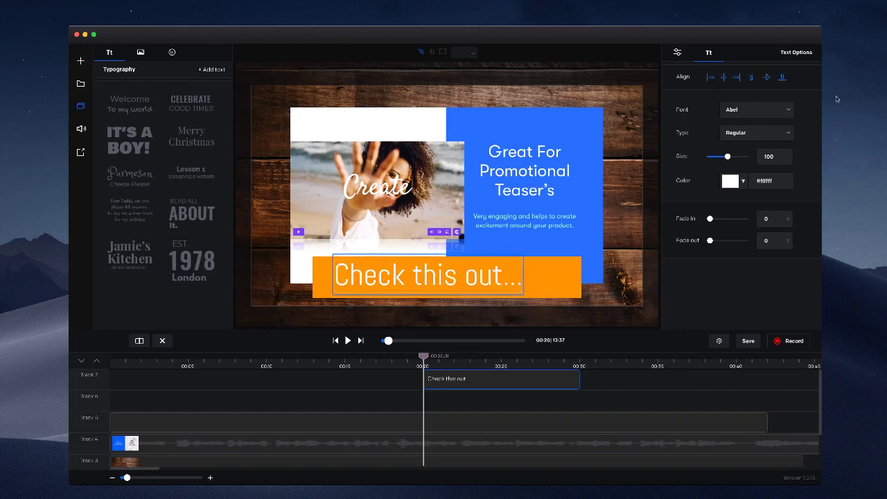
click(724, 77)
- Move the text clip to the start of Track 6, extend it to about 42 seconds, and nudge the text within the orange bar
drag(460, 382, 224, 401)
drag(424, 384, 162, 402)
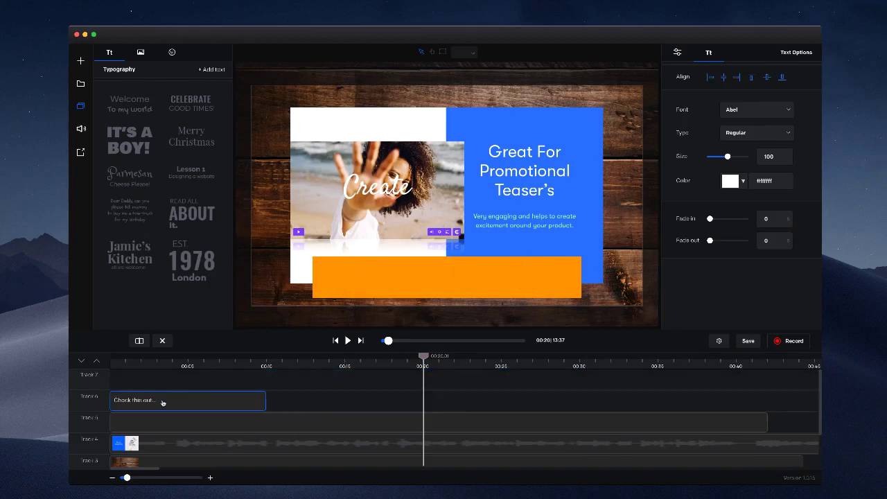
drag(288, 399, 767, 399)
drag(453, 278, 457, 278)
click(527, 281)
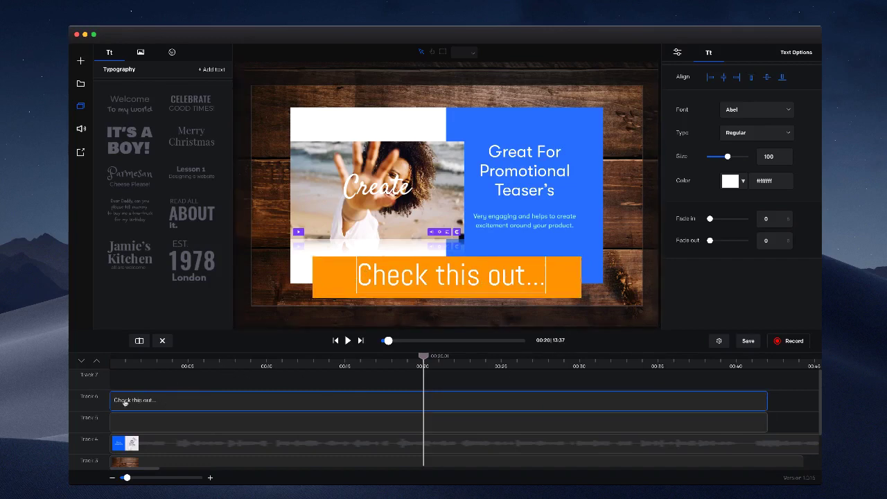
- Delete the caption and orange bar tracks along with the empty track above the video
click(98, 404)
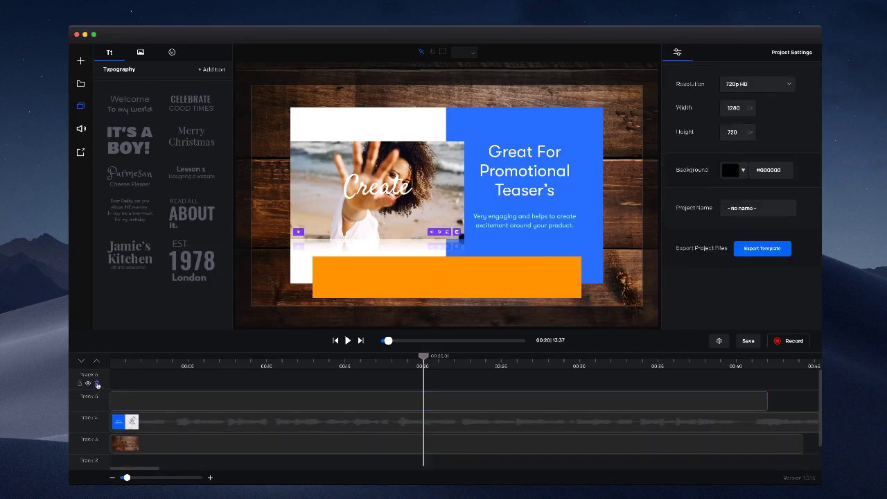
click(97, 384)
click(99, 385)
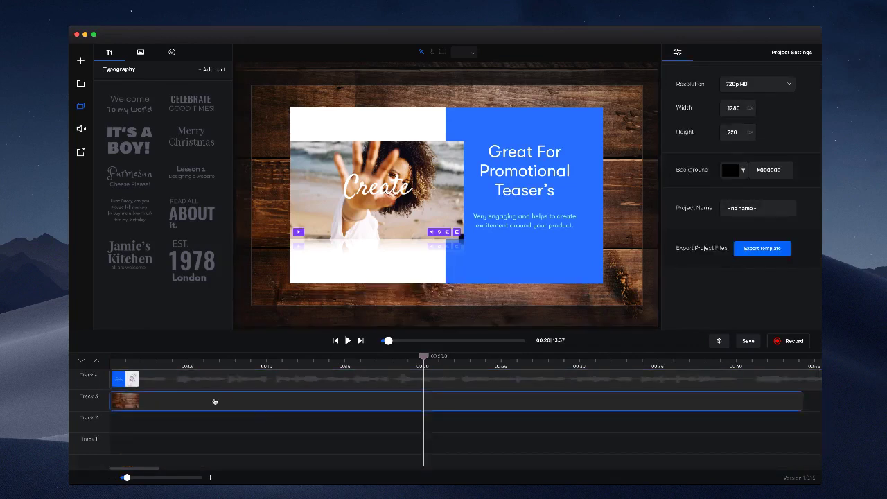
- Stack the wood background on Track 1, the MacBook image from the start past 45 seconds on Track 2, and the video on Track 3
click(215, 402)
drag(213, 428, 212, 445)
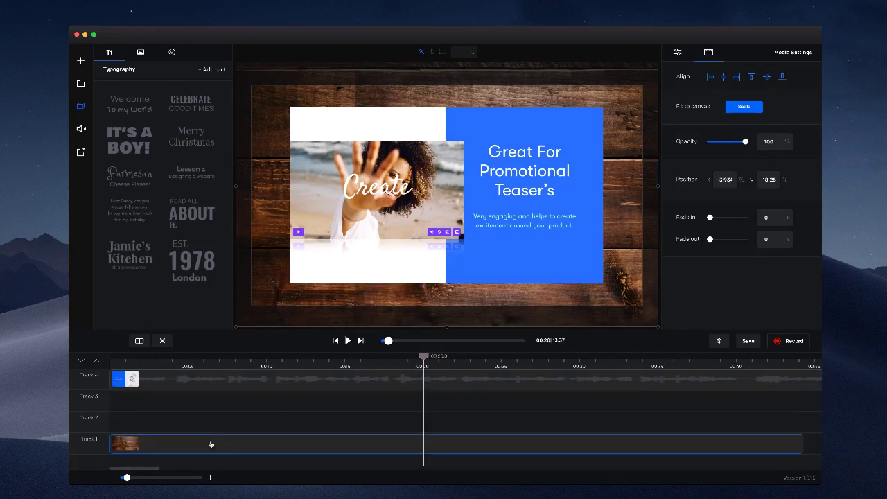
click(80, 84)
drag(208, 76, 222, 425)
drag(432, 425, 140, 425)
drag(265, 421, 846, 422)
drag(232, 379, 233, 405)
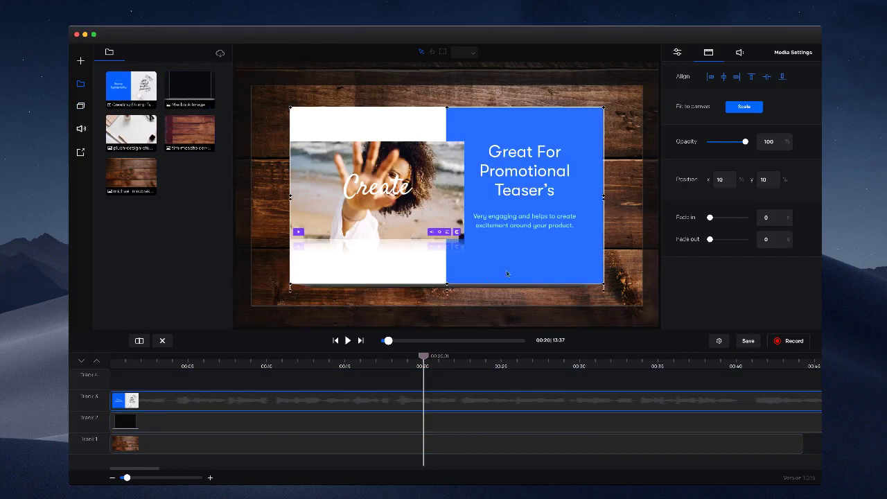
- Shrink the video, and enlarge and lower the MacBook image to slightly wider than the canvas
drag(604, 108, 540, 142)
click(539, 129)
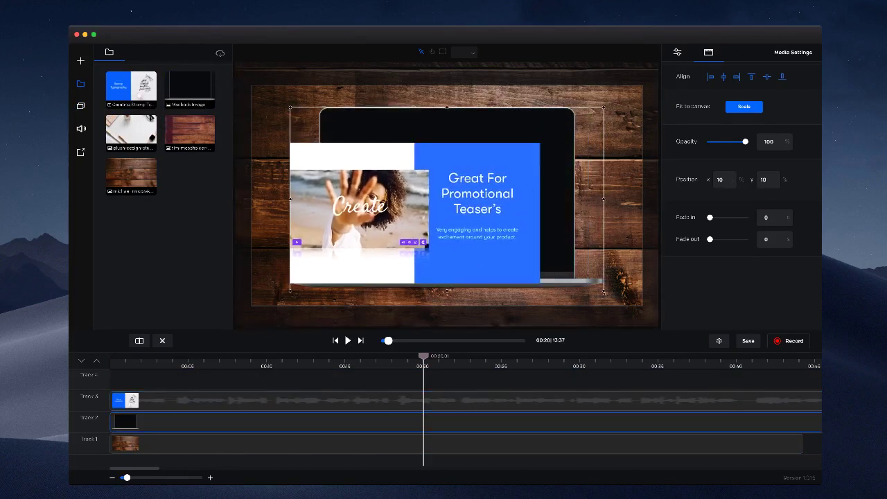
scroll(602, 292, down, 2)
drag(556, 261, 557, 299)
drag(599, 128, 562, 146)
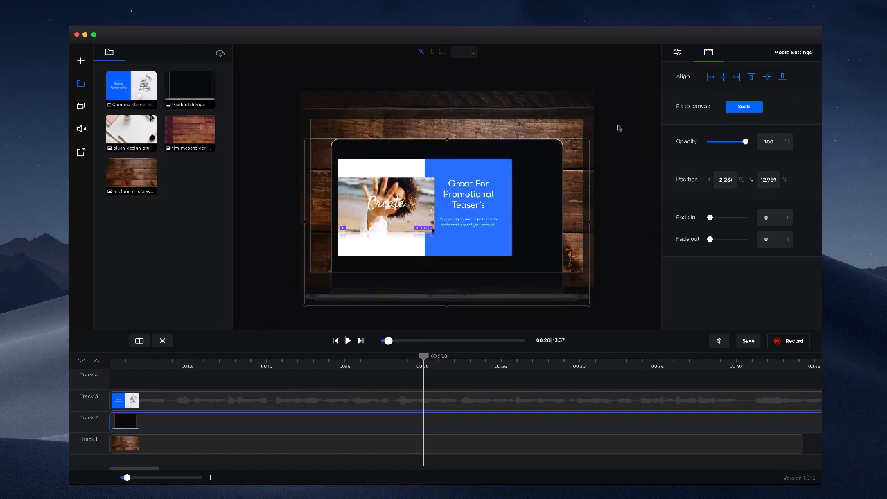
- Scale and align the video with the MacBook image so it fills the laptop's screen, and preview the result
click(443, 204)
drag(532, 276, 574, 307)
drag(535, 266, 536, 255)
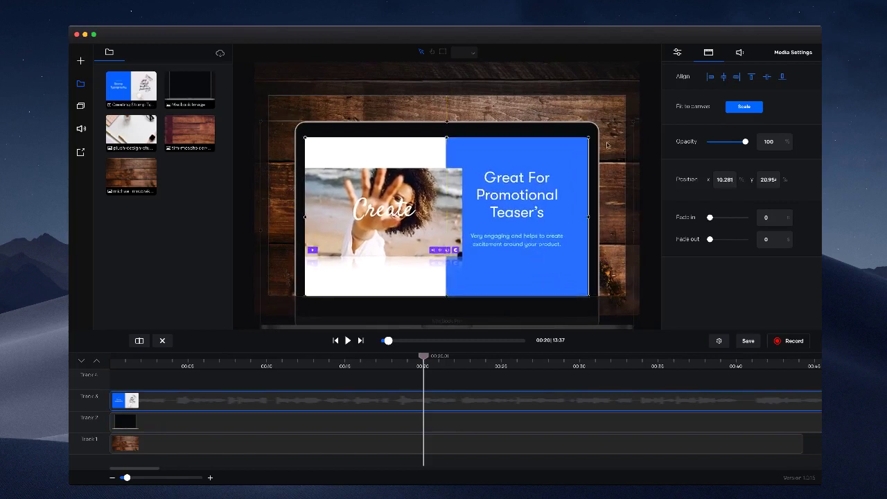
drag(588, 137, 580, 131)
click(347, 340)
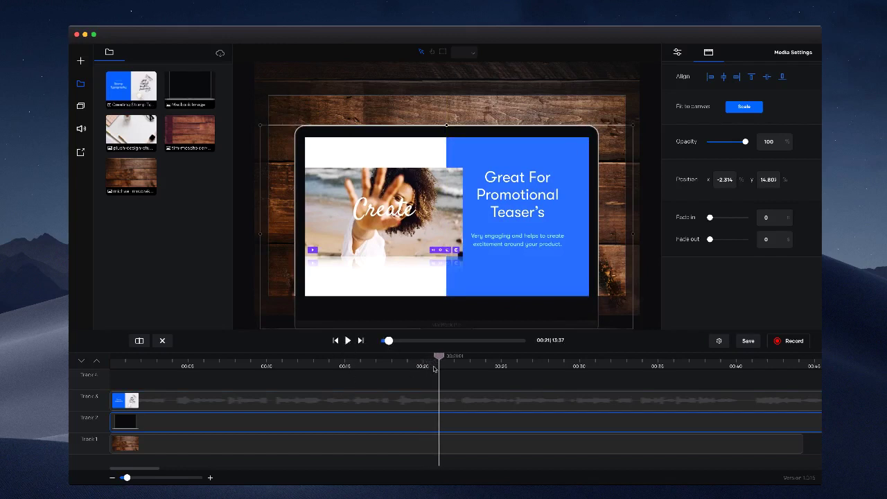
- Replace the wood background on Track 1 with the white desk image, running from the start to about 32 seconds
click(122, 440)
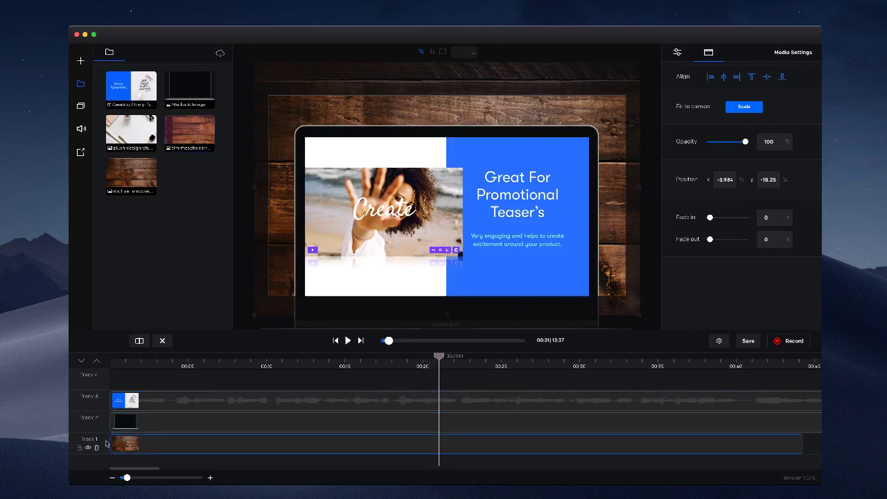
click(161, 341)
drag(151, 121, 392, 447)
drag(474, 447, 144, 446)
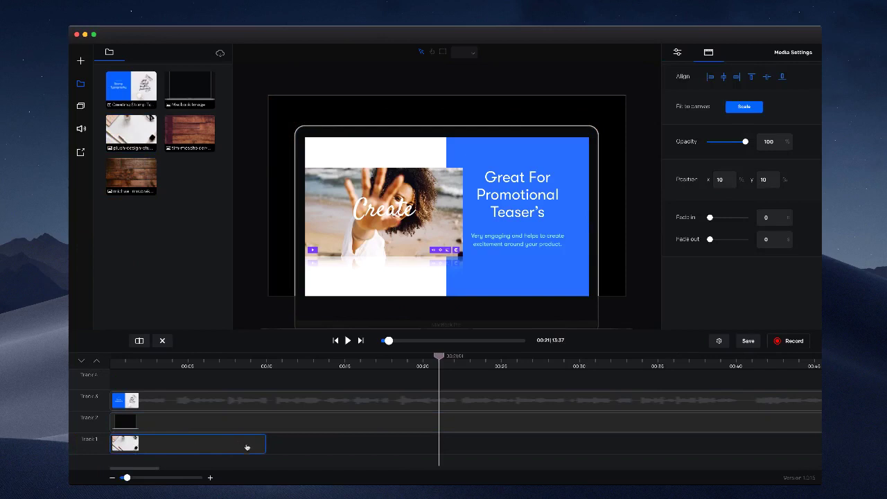
drag(266, 442, 608, 443)
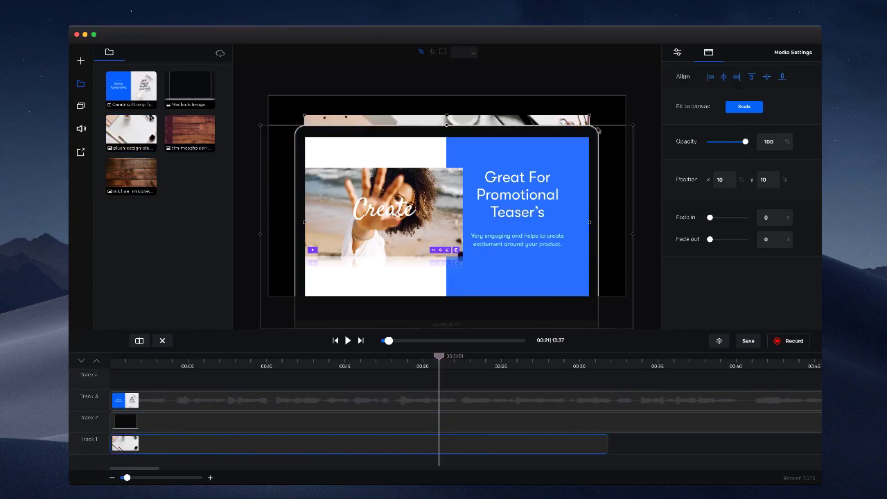
- Enlarge the white desk image and reposition it so it covers the whole canvas behind the MacBook
drag(590, 113, 649, 69)
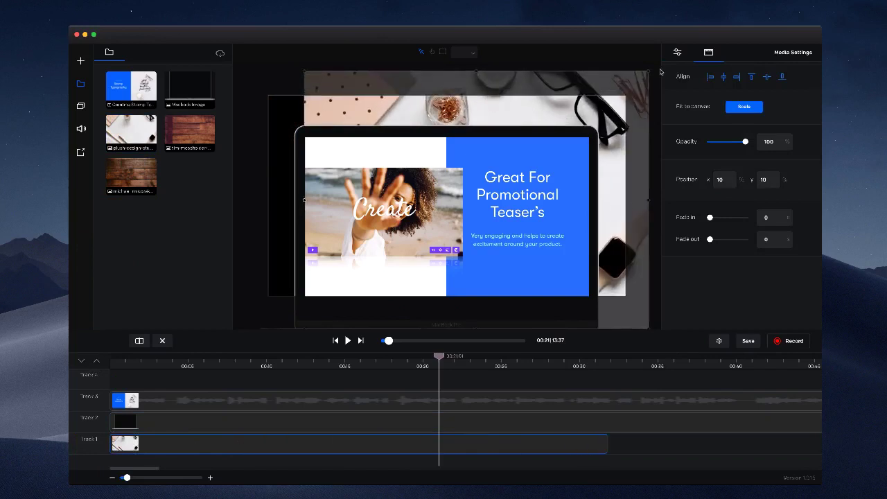
scroll(372, 112, down, 4)
drag(353, 116, 313, 87)
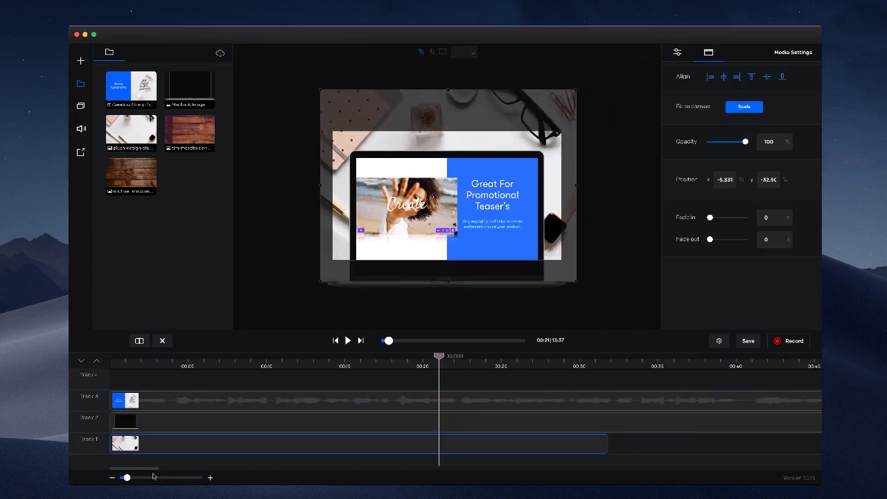
- Extend the MacBook image on Track 2 and the desk image on Track 1 to the end of the video
drag(127, 477, 124, 477)
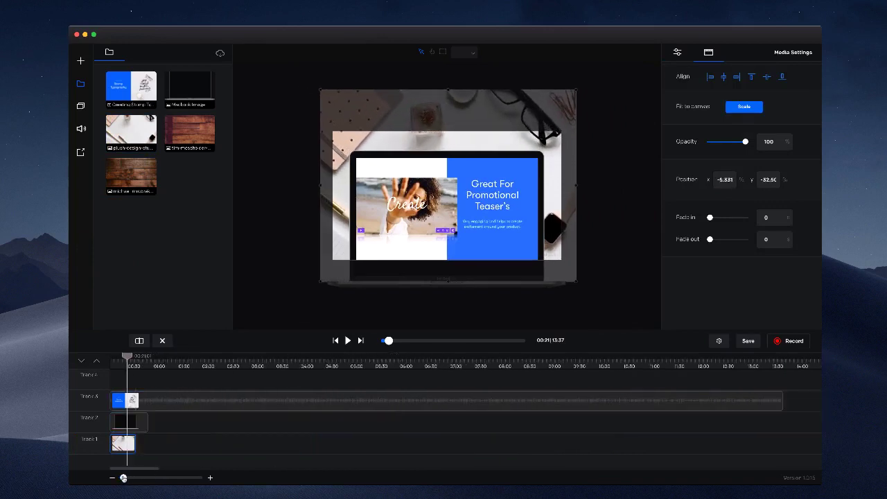
drag(148, 422, 781, 421)
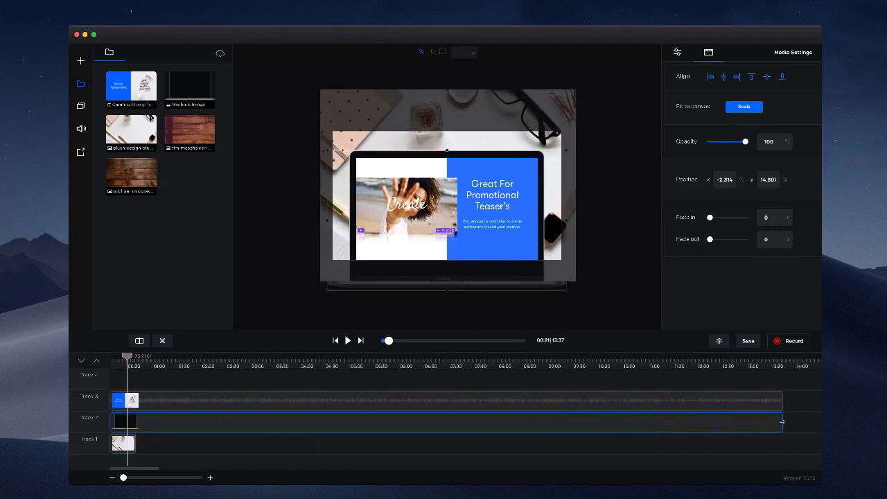
drag(134, 443, 781, 440)
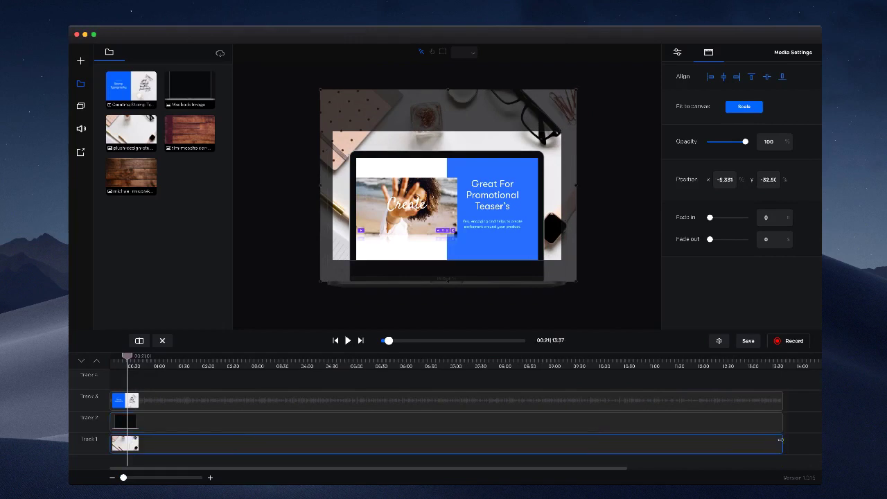
- Go to about 12 seconds and lower the desk image so more of the desk objects show above the MacBook
scroll(437, 232, up, 5)
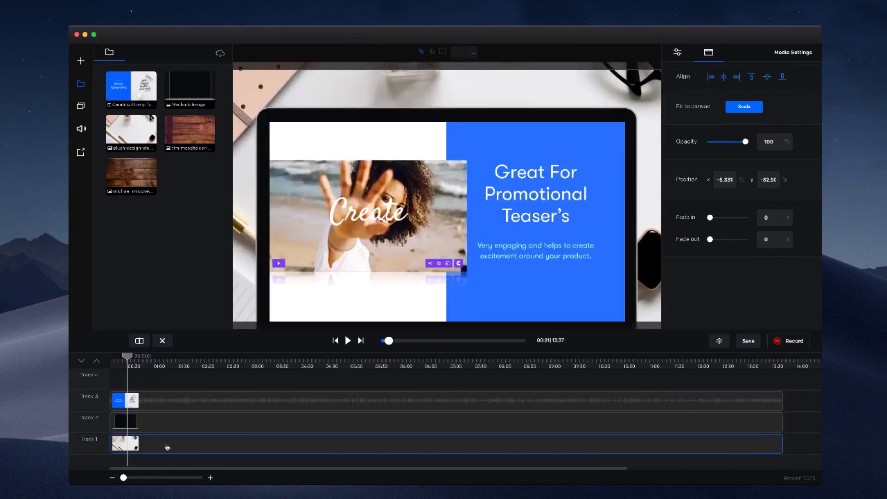
drag(123, 478, 127, 478)
click(312, 365)
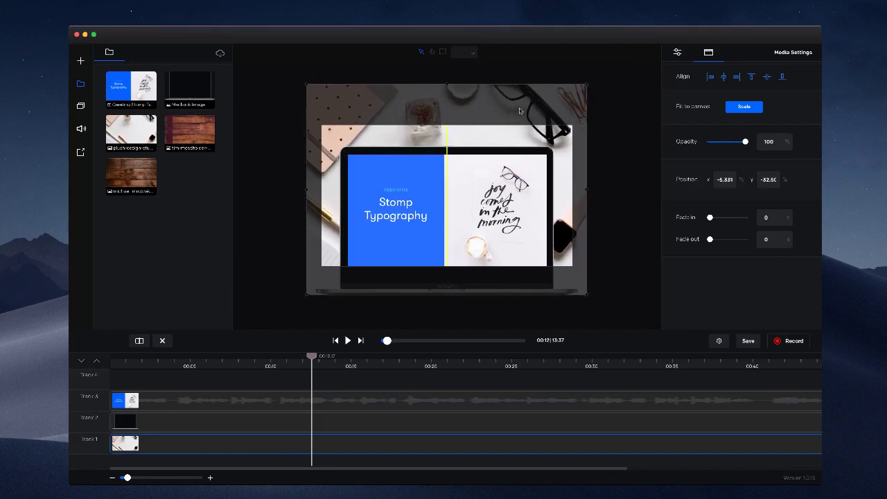
drag(523, 121, 523, 138)
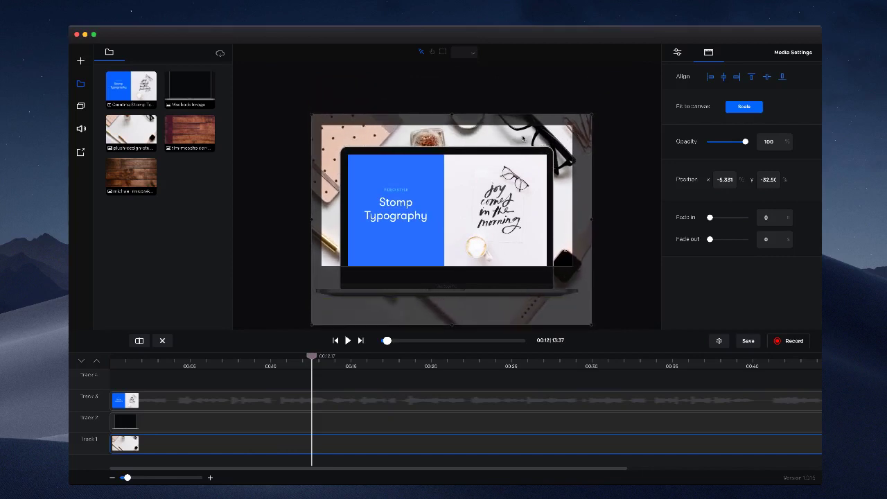
scroll(523, 138, up, 5)
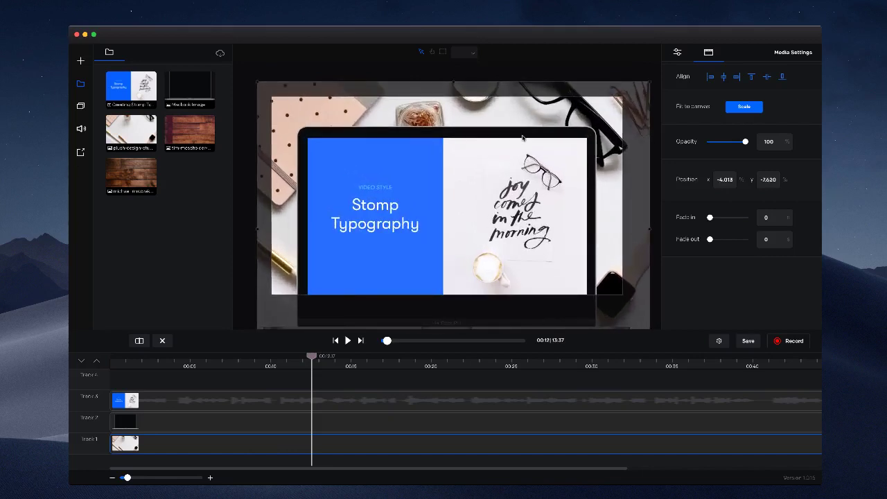
scroll(564, 142, down, 2)
- Play the composition from several points to check the video inside the MacBook over the desk background
click(335, 340)
click(348, 341)
click(347, 340)
click(252, 357)
click(347, 342)
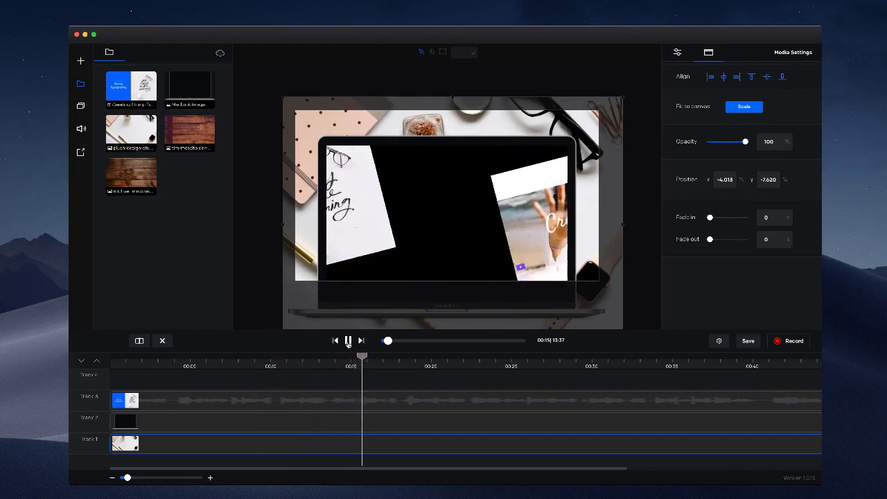
click(348, 342)
- Shift the MacBook image toward the canvas's lower right and enlarge it so it extends beyond the canvas
click(475, 141)
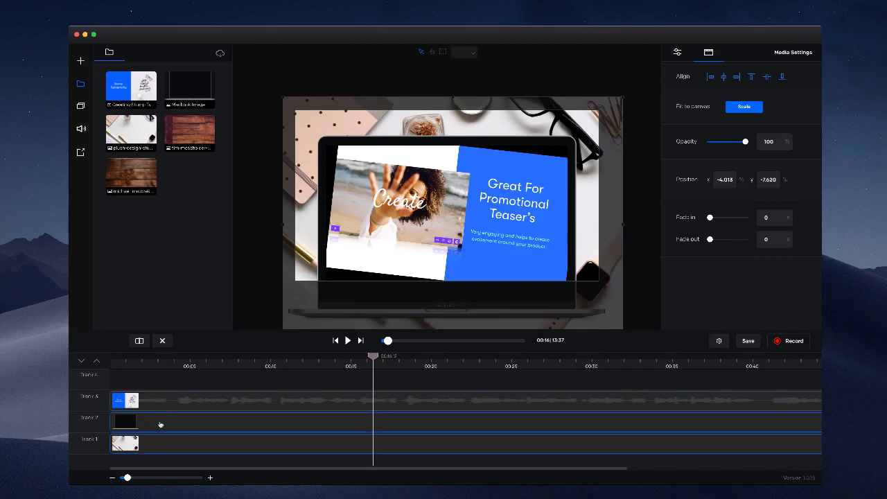
drag(445, 297, 517, 292)
scroll(381, 315, down, 2)
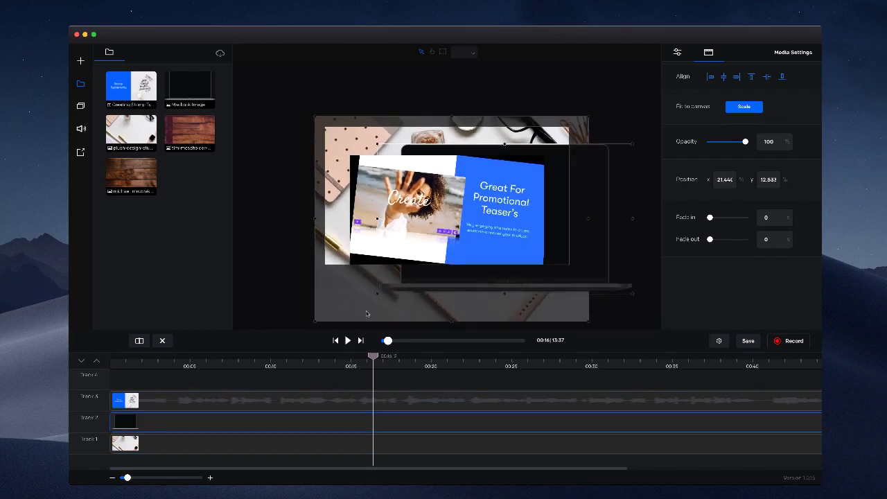
drag(374, 295, 340, 312)
- Replace the desk image on Track 1 with the sand dunes image from the built-in backgrounds, from the start to about 34 seconds
click(142, 437)
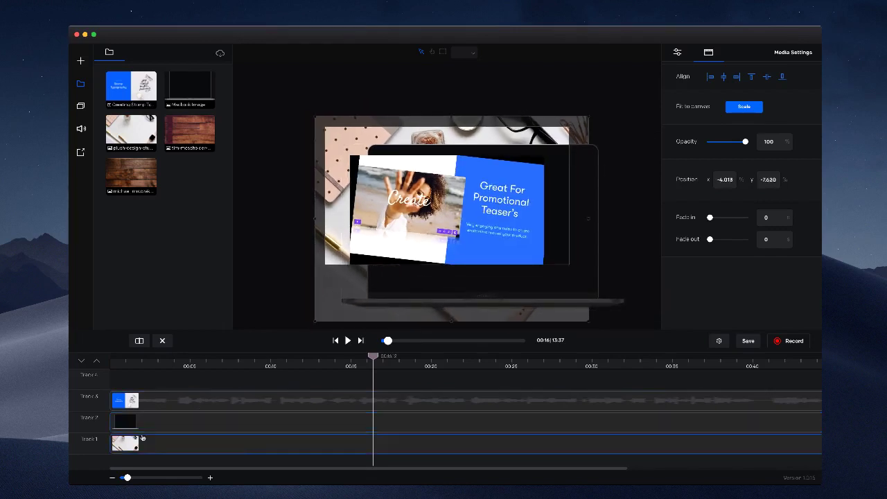
click(163, 340)
click(81, 108)
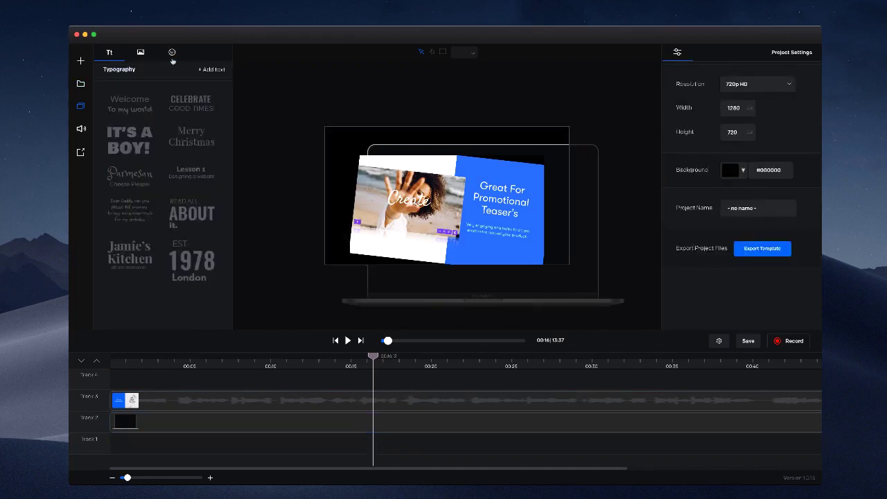
click(141, 52)
scroll(194, 176, down, 5)
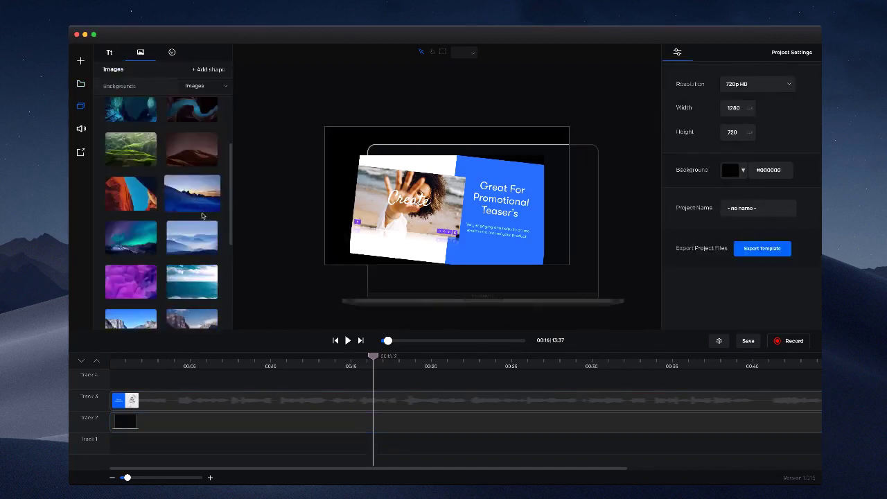
drag(131, 180, 203, 453)
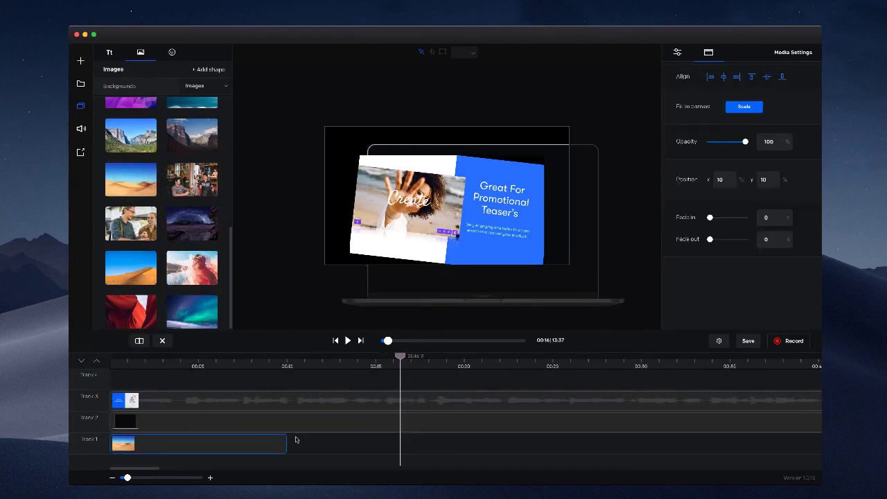
drag(284, 439, 715, 444)
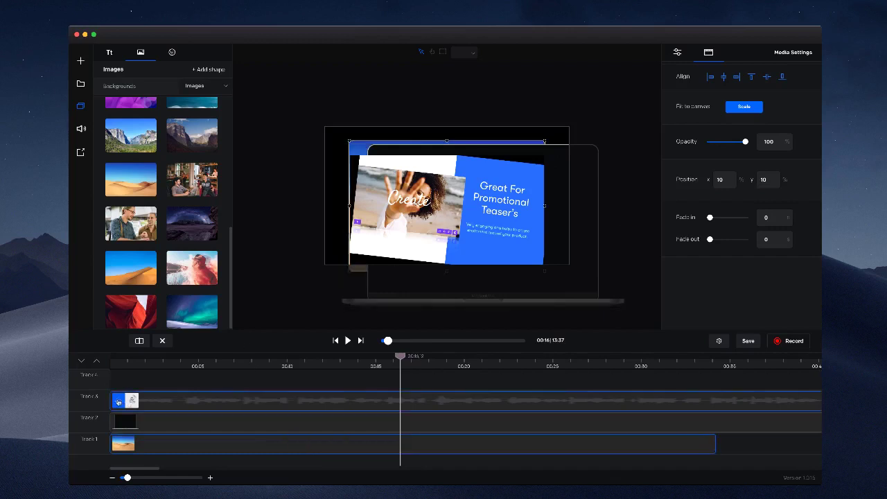
- Temporarily hide Tracks 2 and 3, and enlarge and position the sand dunes image to cover the canvas
click(88, 405)
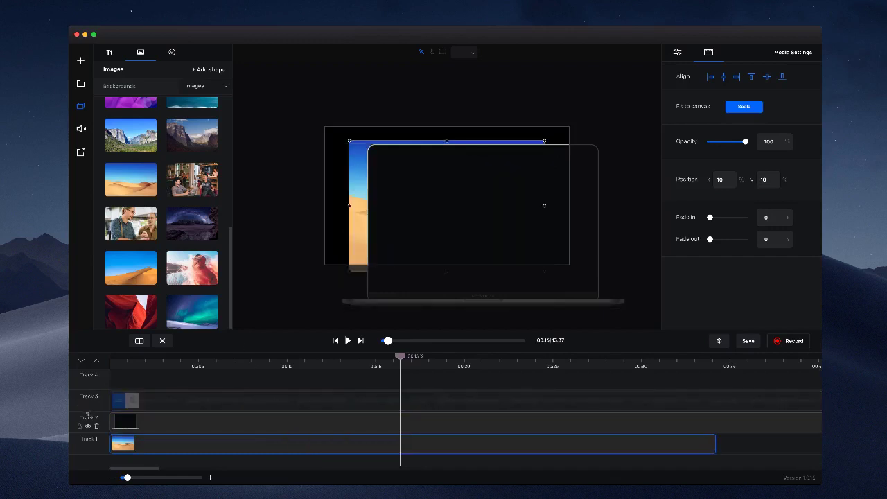
click(88, 427)
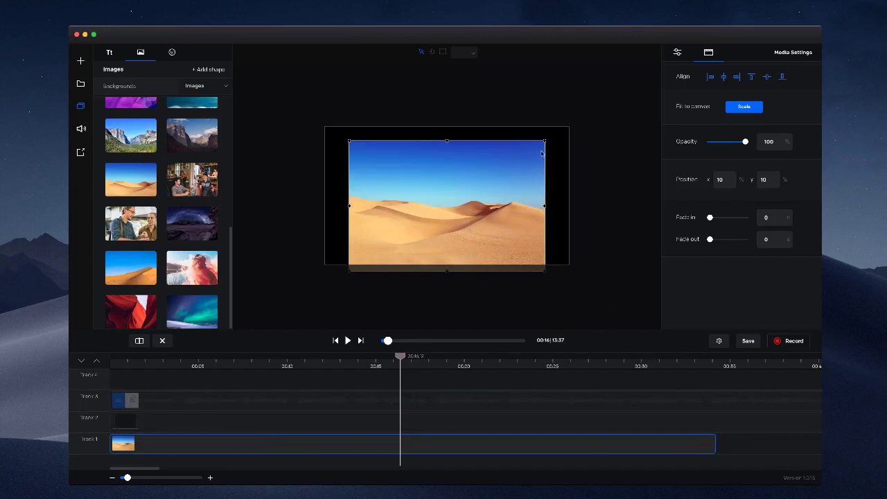
drag(546, 140, 617, 90)
drag(595, 127, 559, 140)
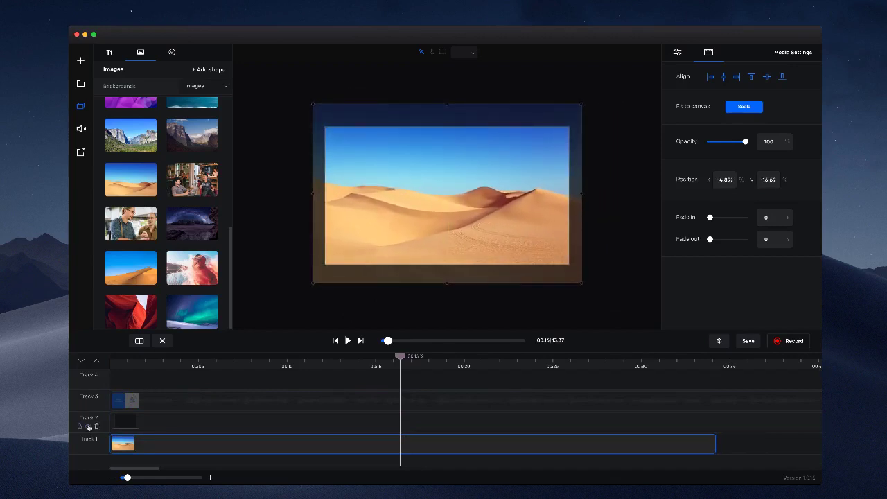
click(88, 426)
click(89, 406)
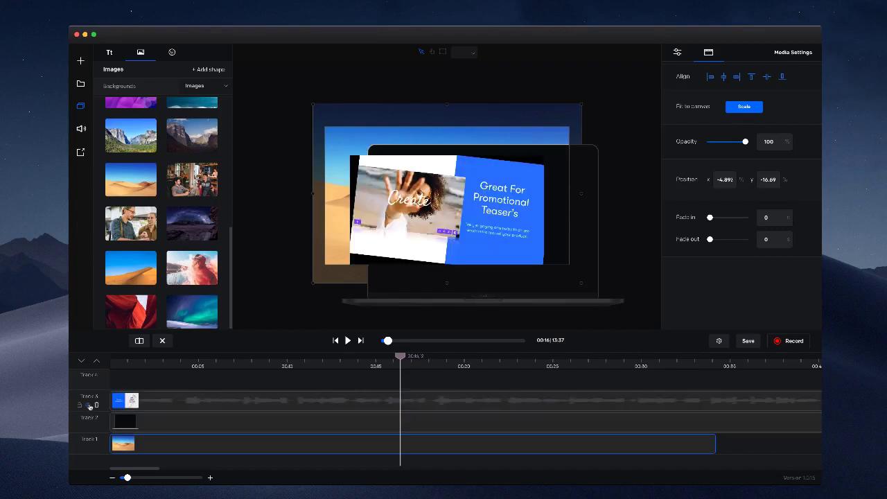
- Align the video with the offset MacBook's screen and enlarge it to fill that screen, checking the frame at about 7 seconds
scroll(435, 216, up, 2)
drag(418, 187, 451, 182)
click(609, 276)
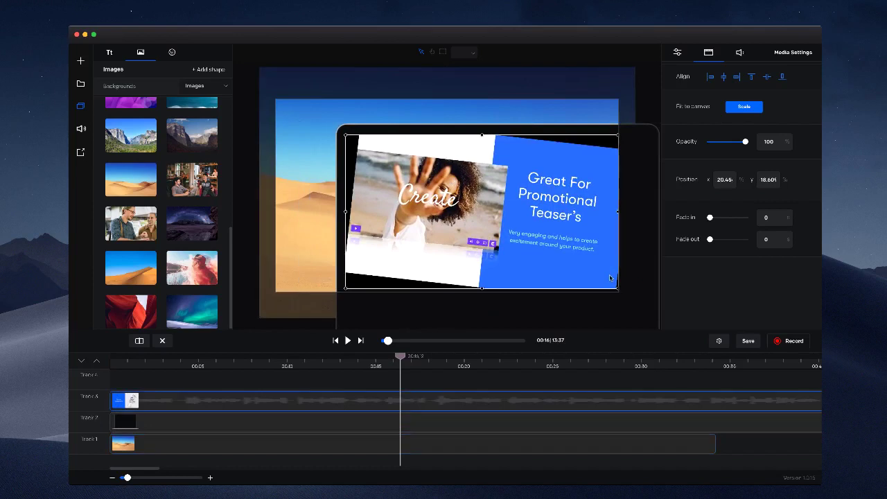
drag(619, 290, 628, 293)
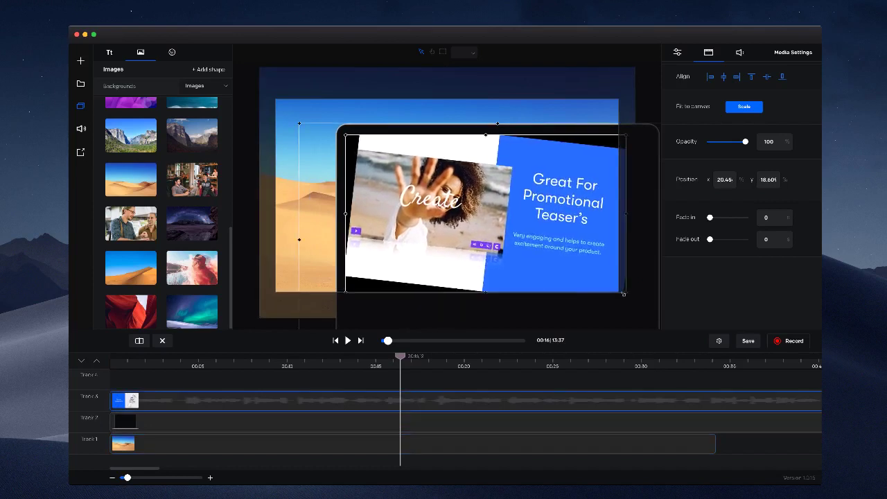
drag(399, 367, 236, 367)
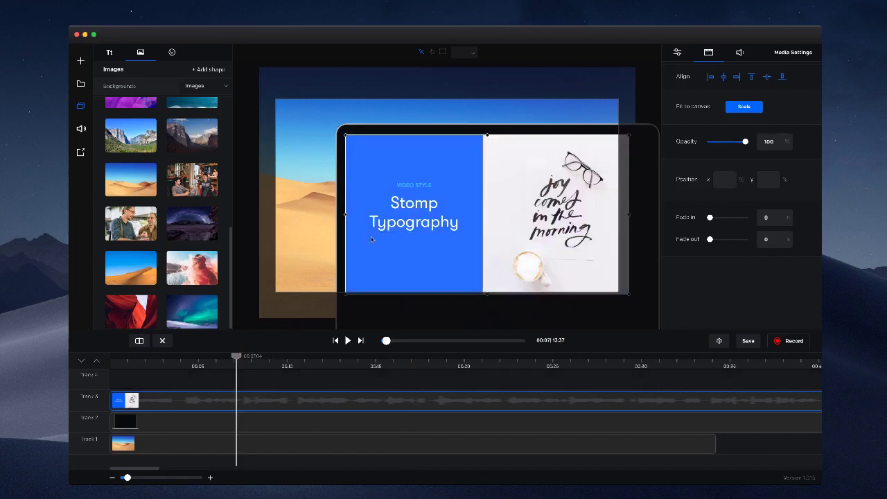
click(350, 299)
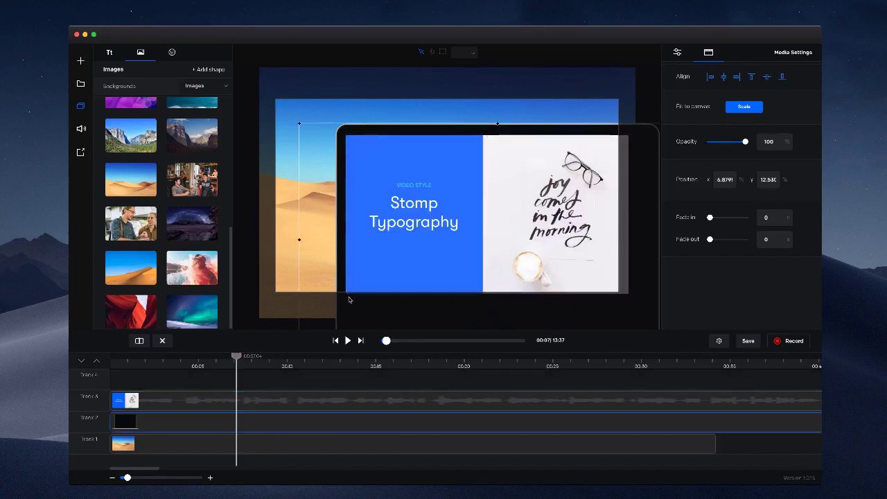
- Preview the composition from the start, and split the video on Track 3 at about 6 seconds
click(338, 341)
click(345, 340)
click(347, 340)
drag(146, 356, 221, 364)
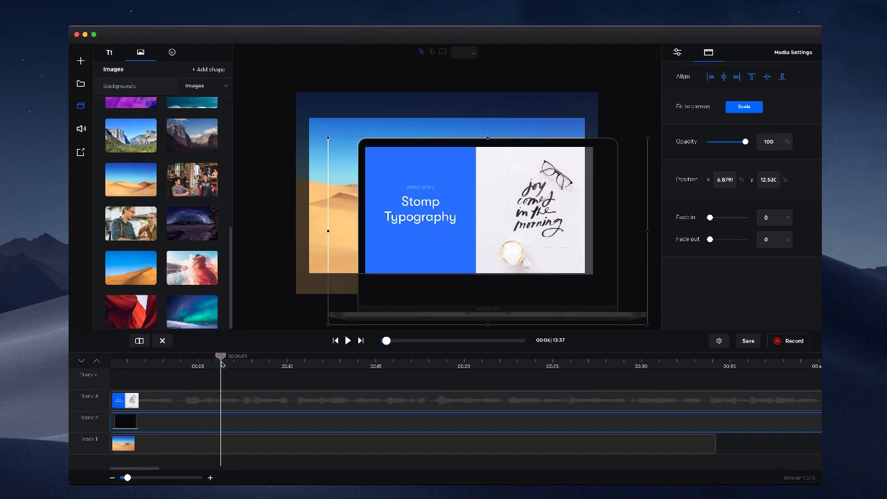
click(225, 400)
click(140, 340)
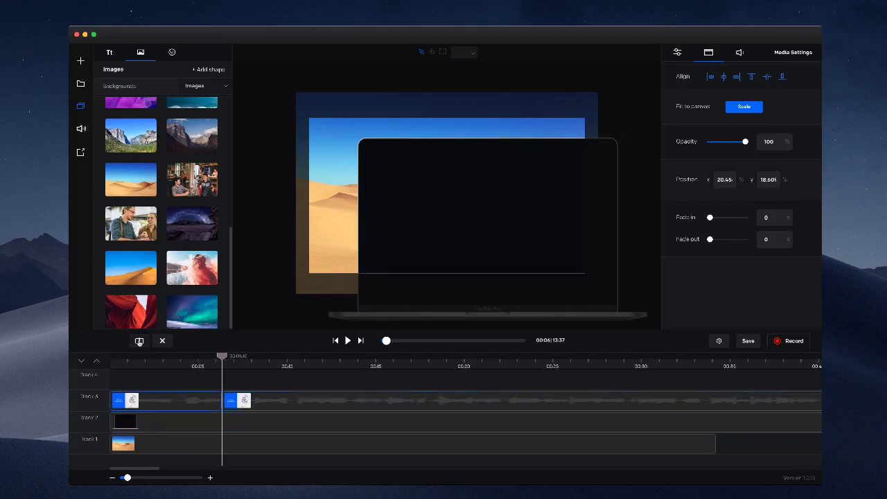
- Scale the second video segment to fit the full canvas, and preview the change across the cut
drag(362, 146, 289, 113)
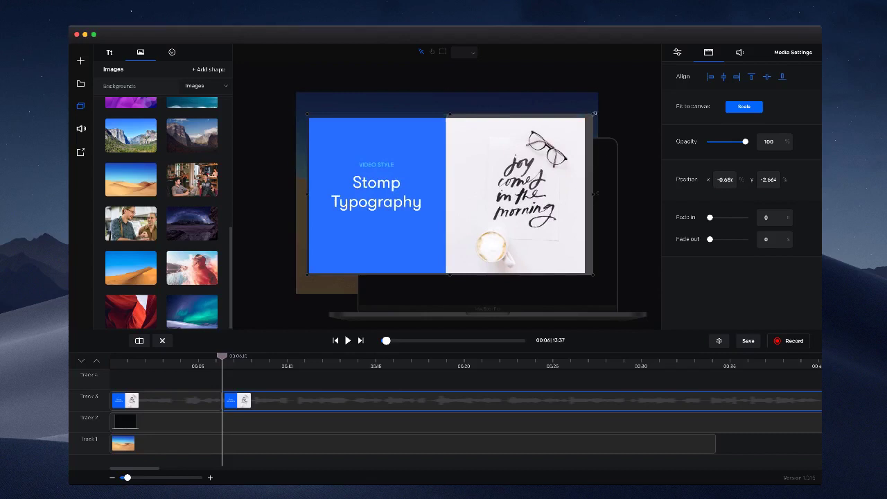
click(746, 106)
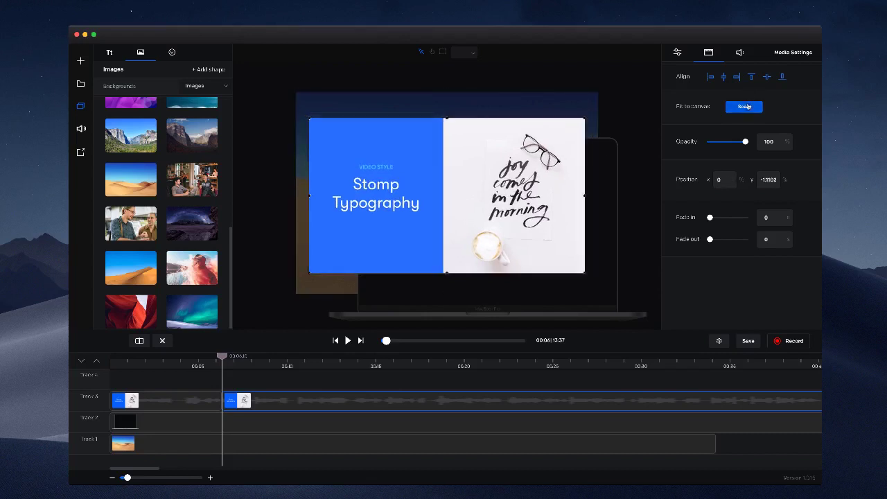
drag(222, 356, 164, 356)
click(348, 340)
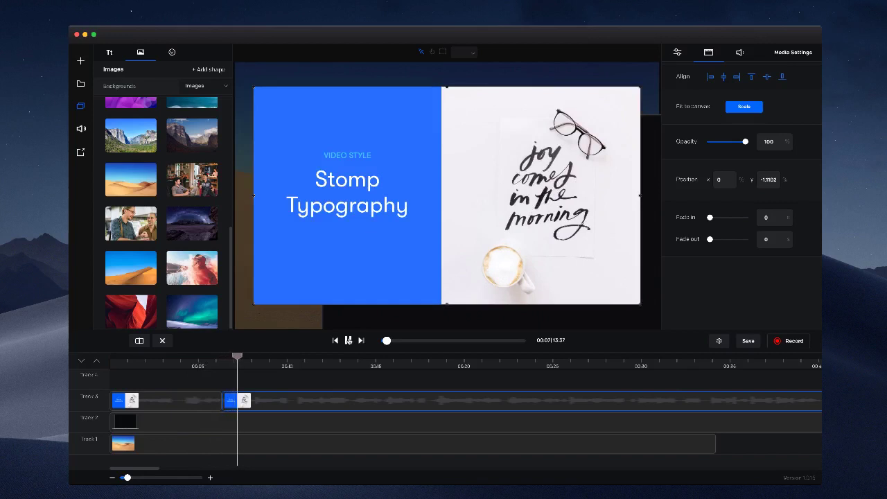
click(341, 342)
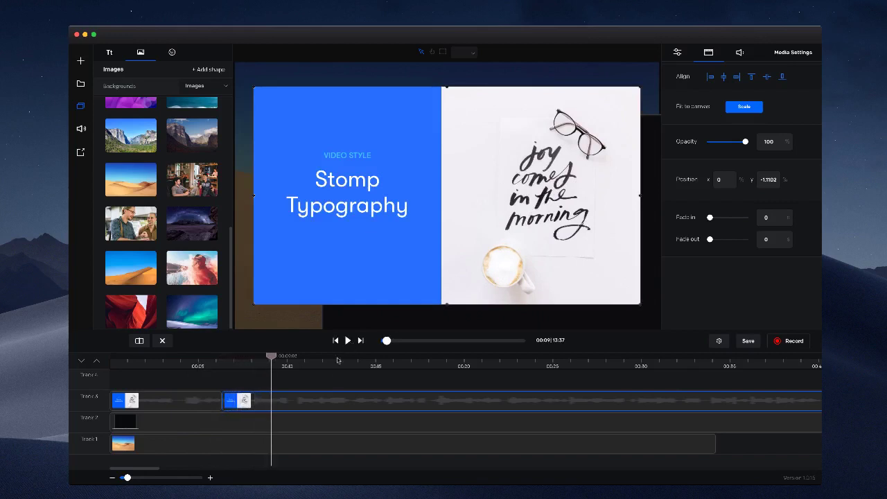
- Split the video again at about 10 seconds, and fit the last segment to the screen of the MacBook centred on the canvas
drag(271, 355, 304, 356)
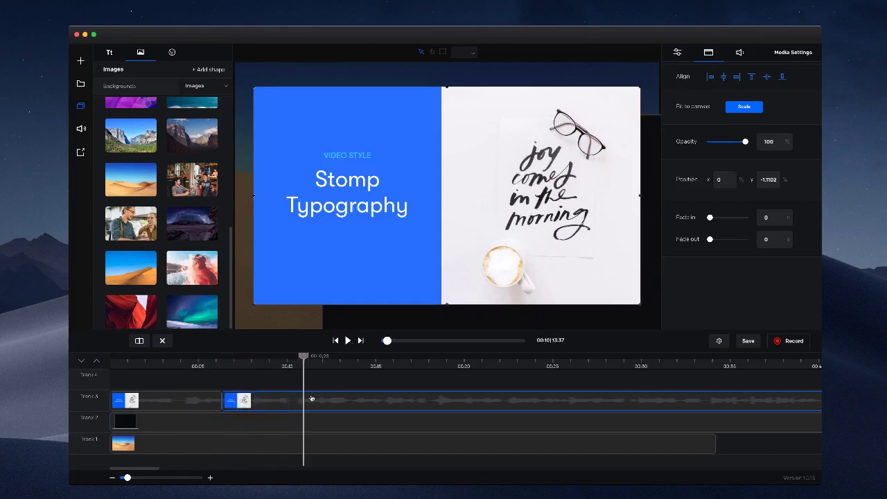
click(138, 340)
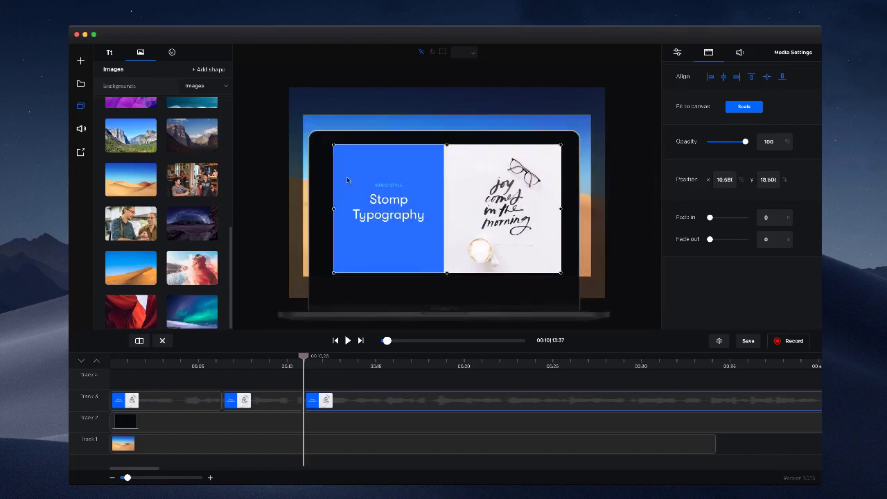
drag(278, 130, 293, 139)
drag(406, 194, 406, 199)
drag(561, 277, 568, 284)
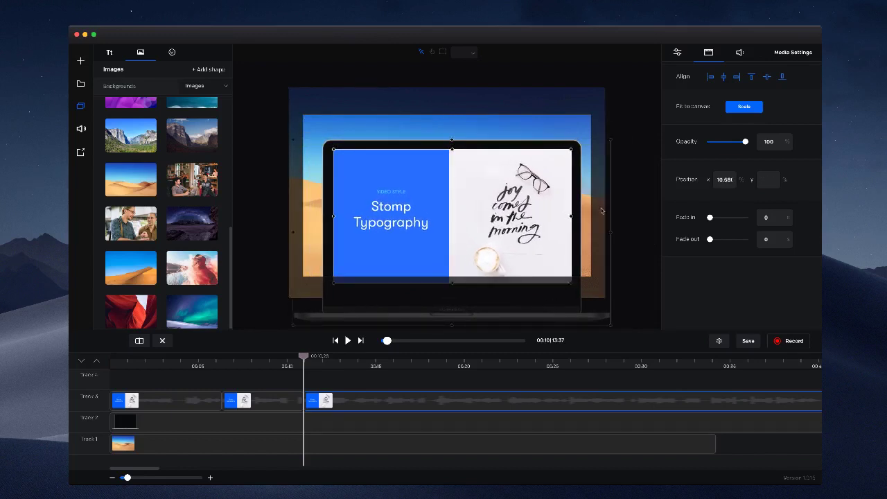
drag(559, 146, 544, 166)
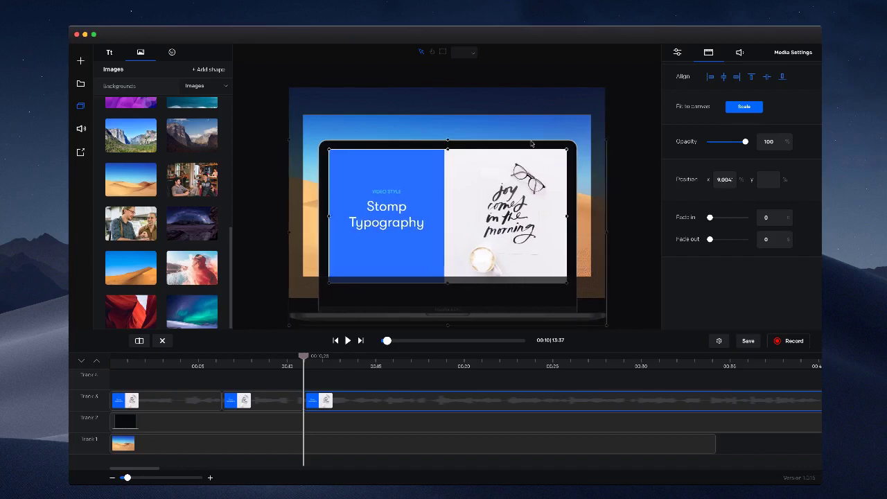